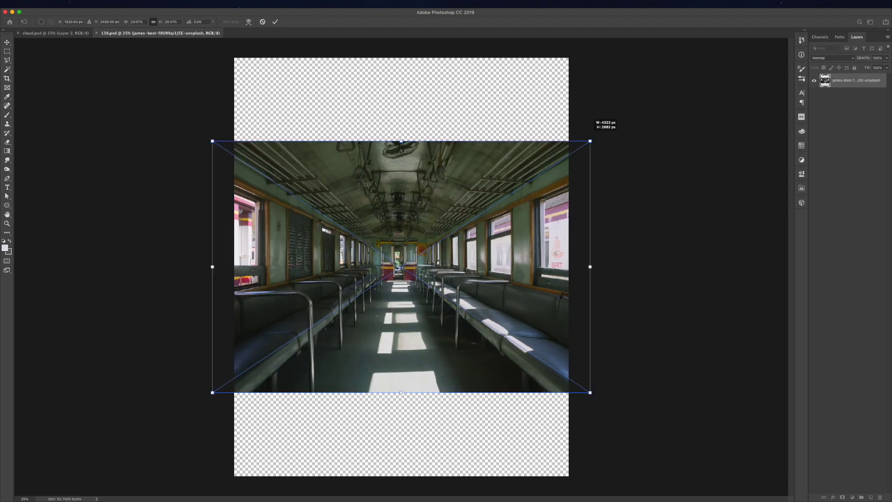
- Fit the carriage photo to the canvas, hide guides, and add a Levels adjustment above it
key("Return")
key("Return")
left_click_drag(438, 231, 442, 236)
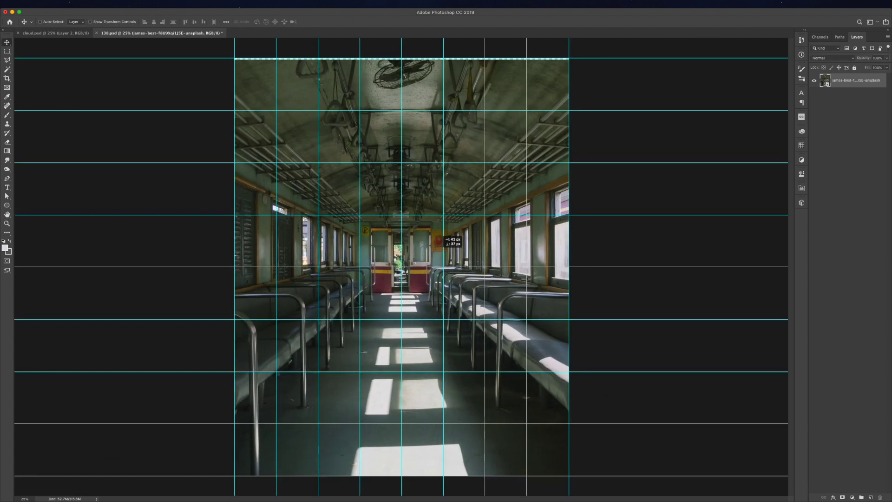
key("ctrl+semicolon")
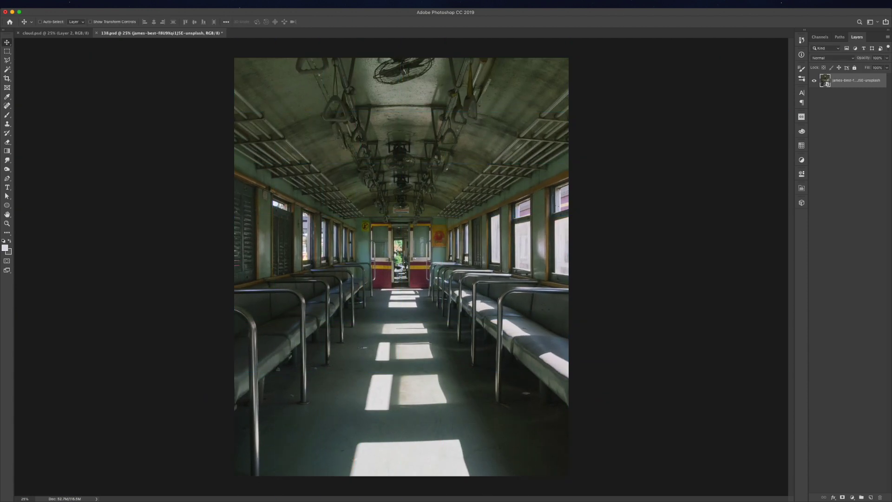
key("ctrl+l")
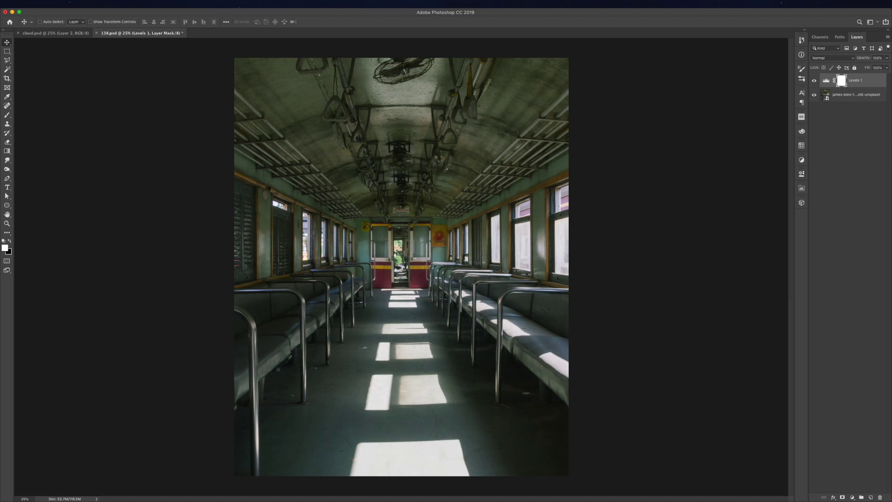
key("alt+bracketleft")
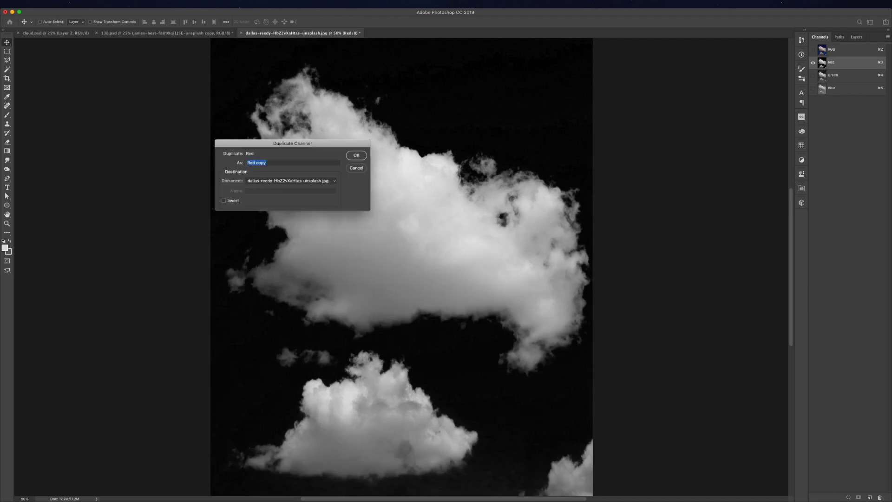
- Raise the contrast of the cloud's Red copy channel with Levels
key("ctrl+l")
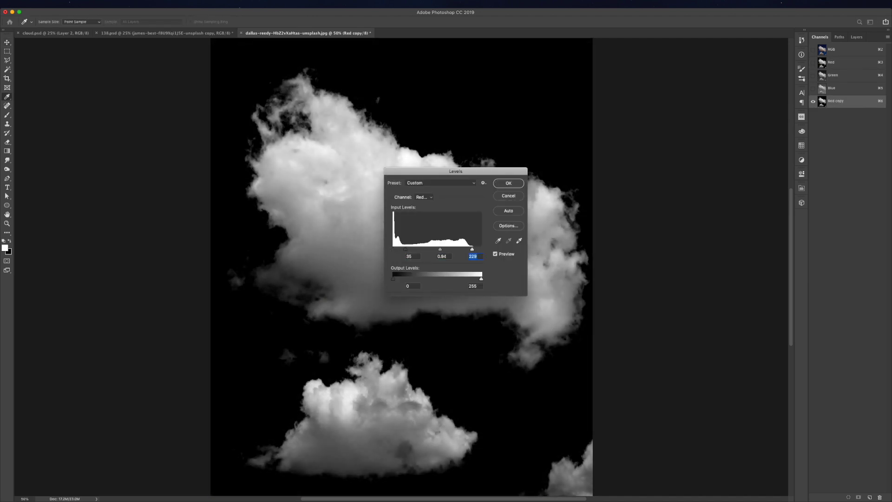
key("Return")
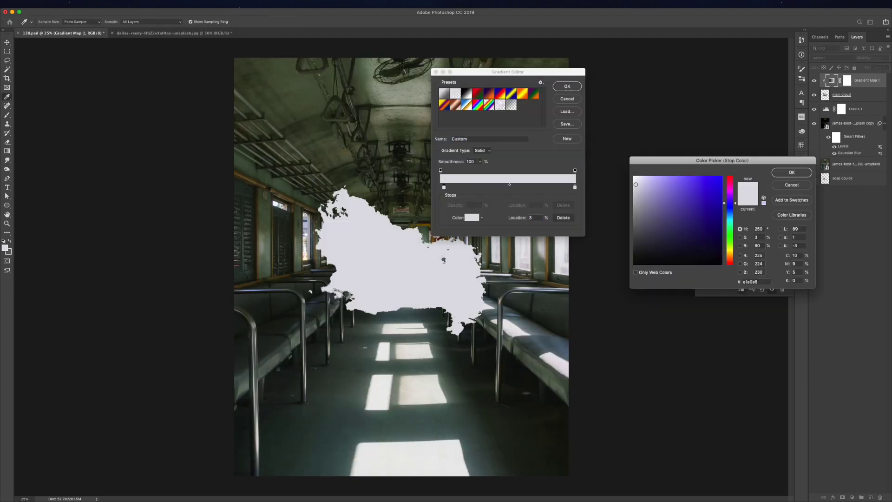
- Set the gradient map stops to beige and warm cream (e4e1d1)
double_click(574, 187)
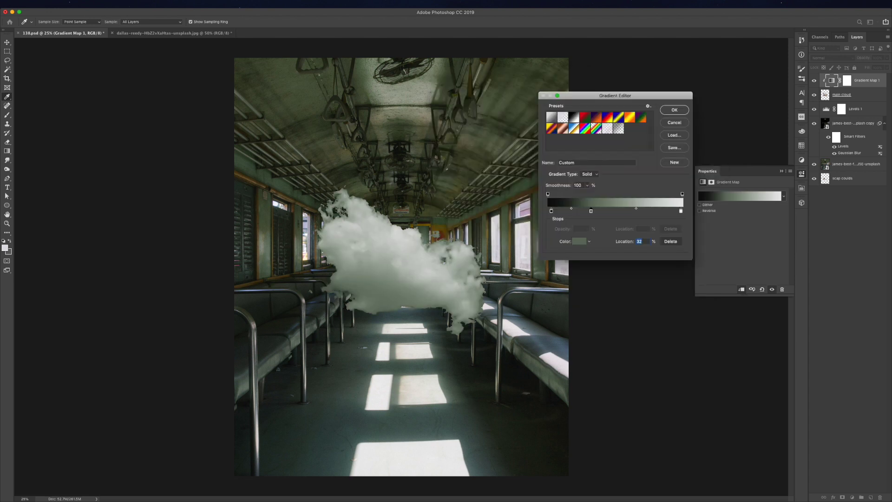
double_click(591, 211)
left_click(579, 242)
left_click(409, 458)
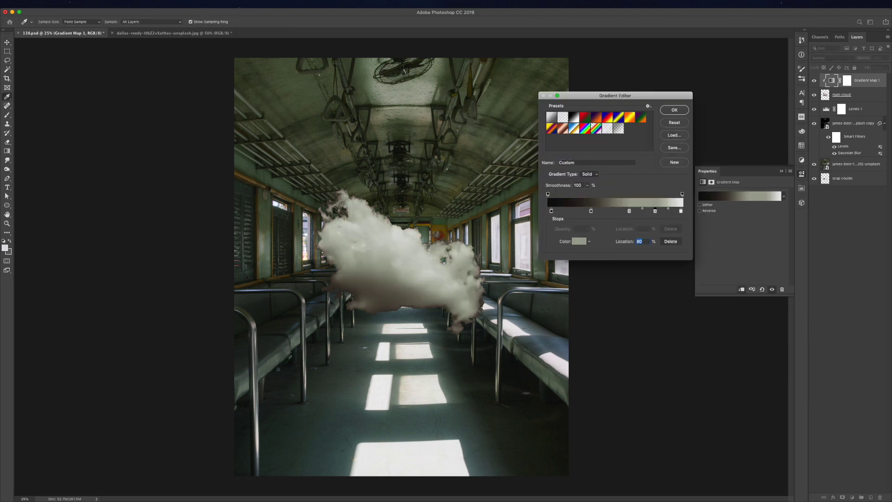
left_click(443, 261)
key("Return")
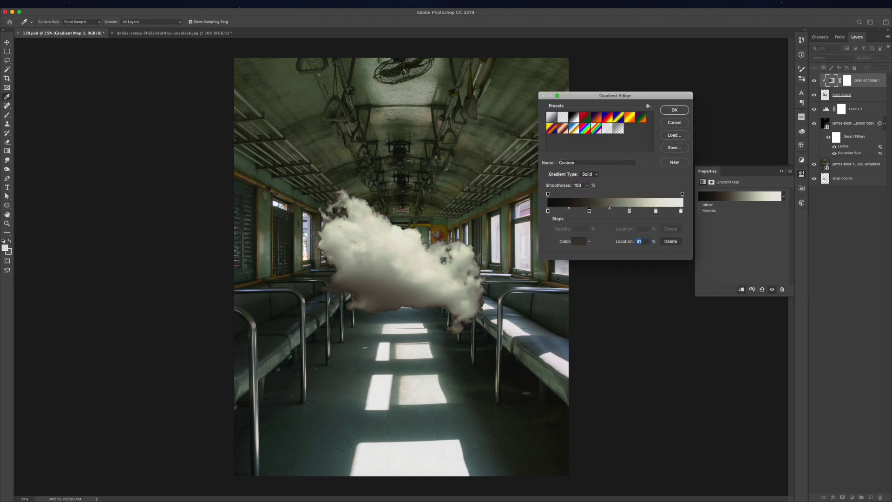
key("Return")
- Smudge the main cloud with a chosen brush, zoomed in on it
key("r")
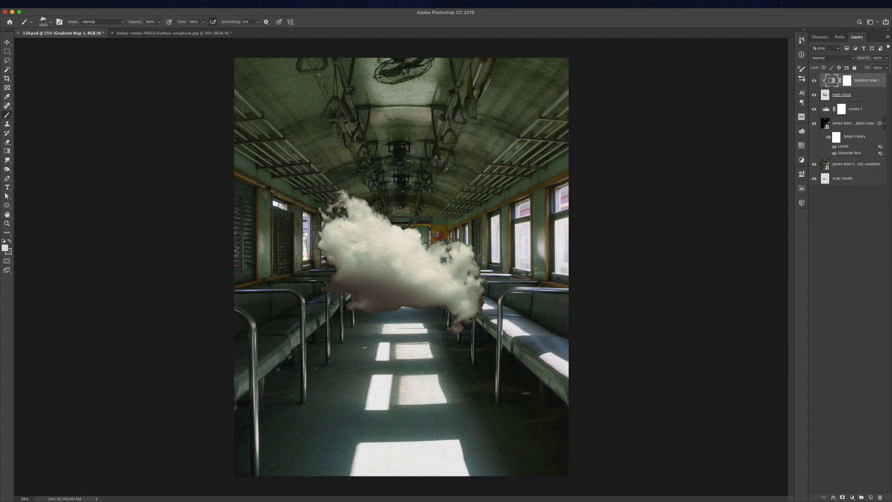
key("alt+bracketleft")
right_click(426, 261)
double_click(526, 393)
key("ctrl+plus")
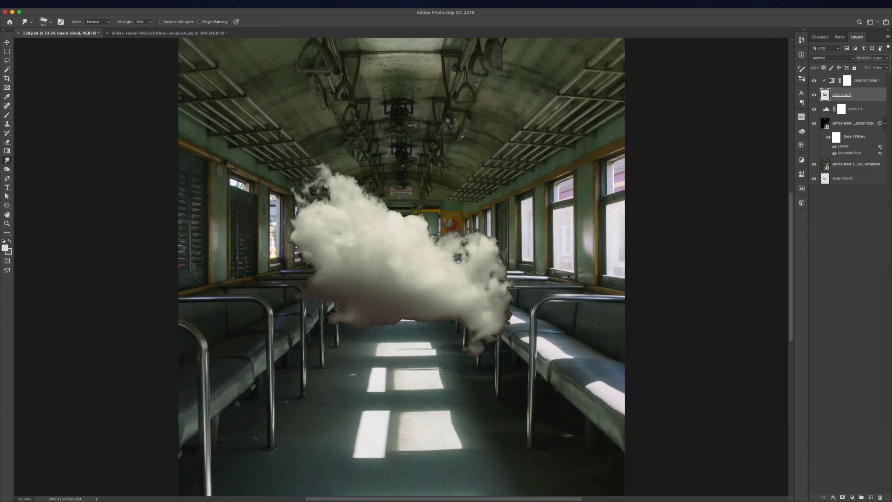
key("ctrl+plus")
key("ctrl+plus")
right_click(501, 284)
key("Escape")
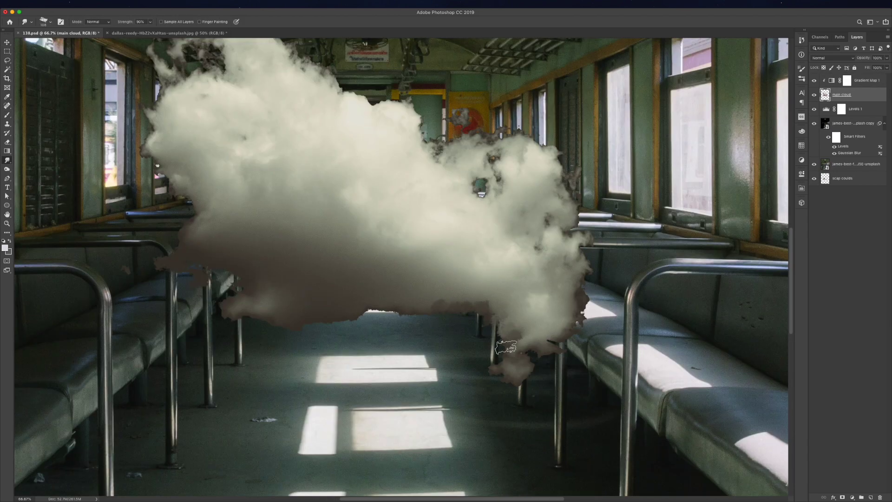
- Blend paint into the cloud with the Mixer Brush
right_click(401, 301)
key("b")
key("Escape")
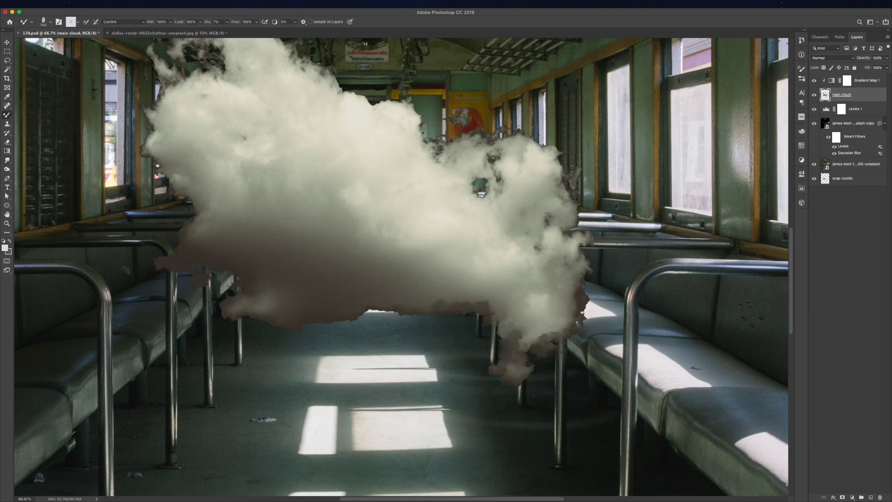
right_click(360, 279)
key("b")
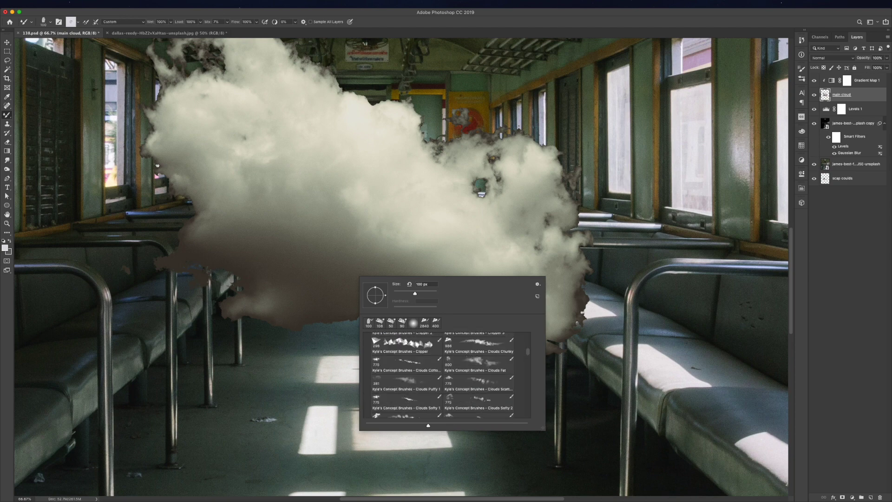
- Paint dark shading over the cloud's lower part on a new clipped layer
key("Escape")
key("ctrl+shift+alt+n")
key("d")
left_click_drag(279, 209, 372, 279)
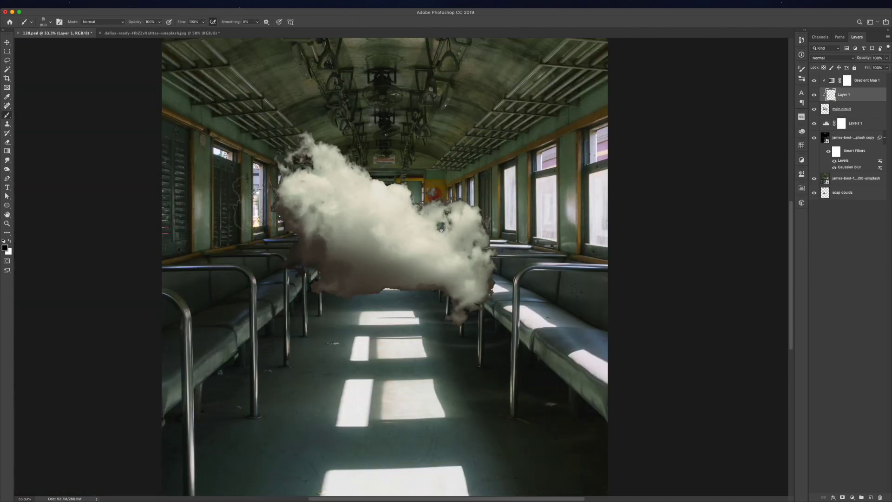
key("ctrl+minus")
- Move a Gradient Map stop to 30% and choose a new shadow colour
double_click(832, 80)
left_click(739, 195)
left_click_drag(581, 211, 589, 210)
left_click(578, 241)
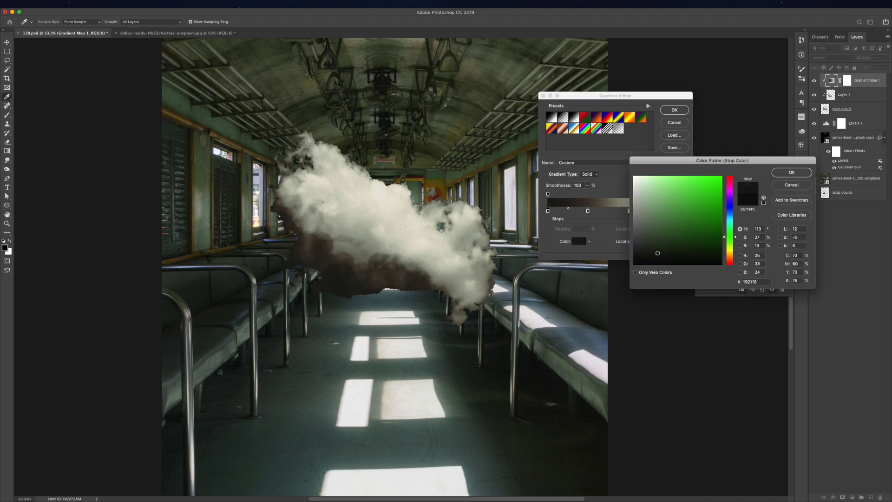
key("Escape")
key("Escape")
left_click(843, 94)
- Rework the gradient map's dark stop colour again
left_click(832, 80)
left_click(739, 196)
left_click(578, 241)
key("Escape")
key("Escape")
left_click(841, 109)
key("b")
right_click(393, 346)
key("Escape")
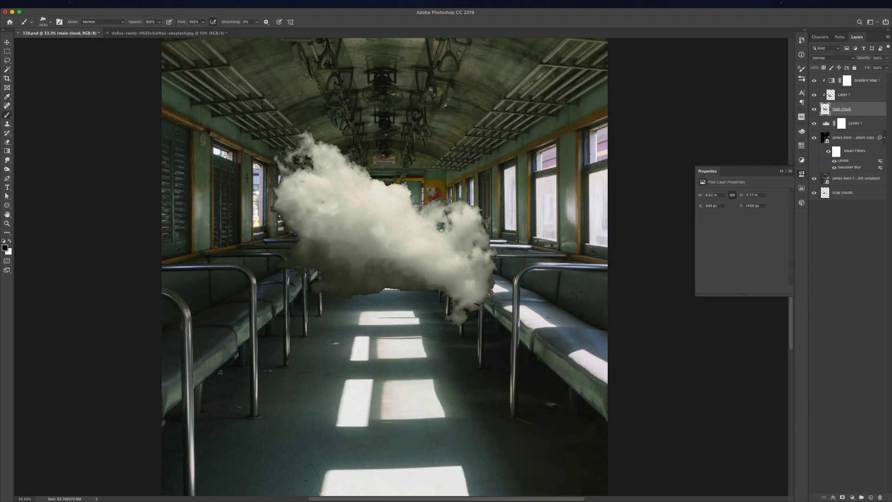
- Set up a small soft round eraser to trim the cloud's edges
scroll(362, 295, "up", 3)
right_click(420, 292)
key("e")
right_click(442, 332)
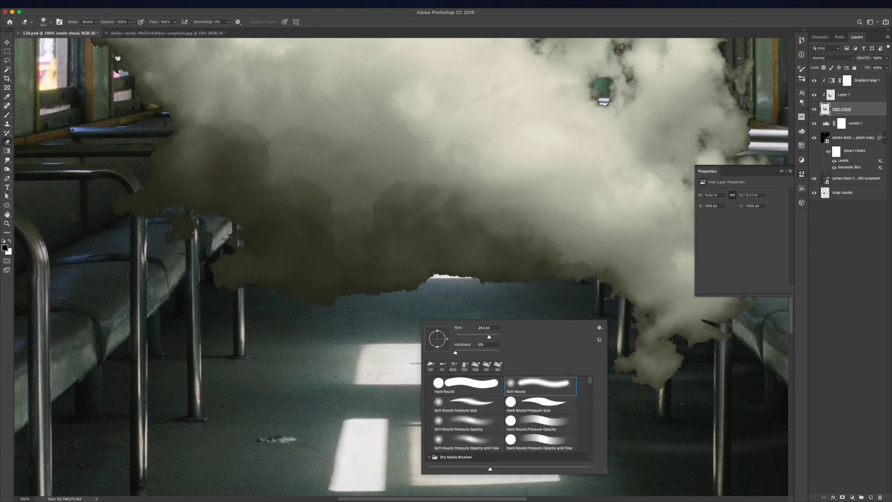
key("Escape")
right_click(429, 342)
left_click(459, 385)
key("Return")
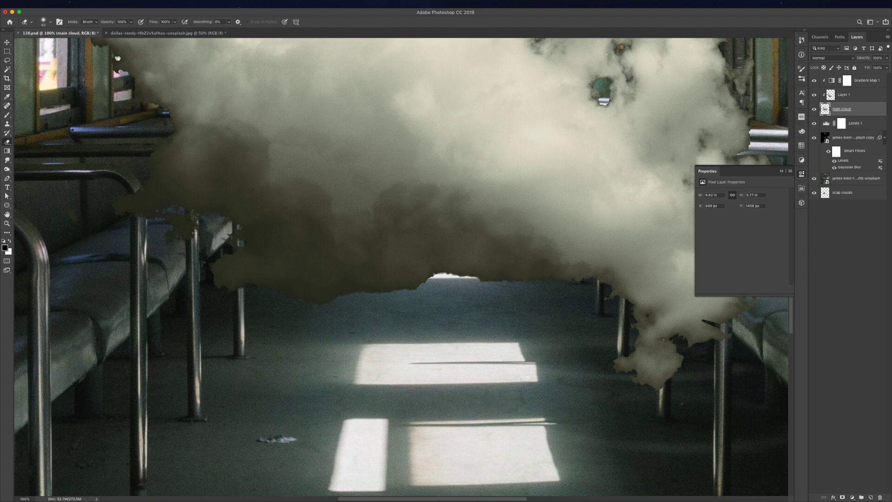
- Pan around the zoomed cloud to inspect its edges, then fit the image on screen
scroll(400, 265, "up", 3)
scroll(400, 265, "left", 3)
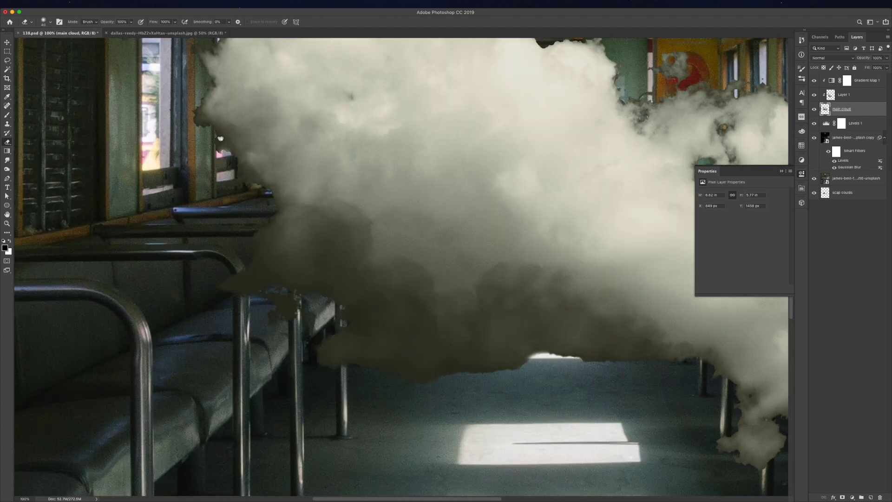
scroll(399, 265, "up", 5)
scroll(400, 265, "left", 3)
scroll(400, 265, "up", 1)
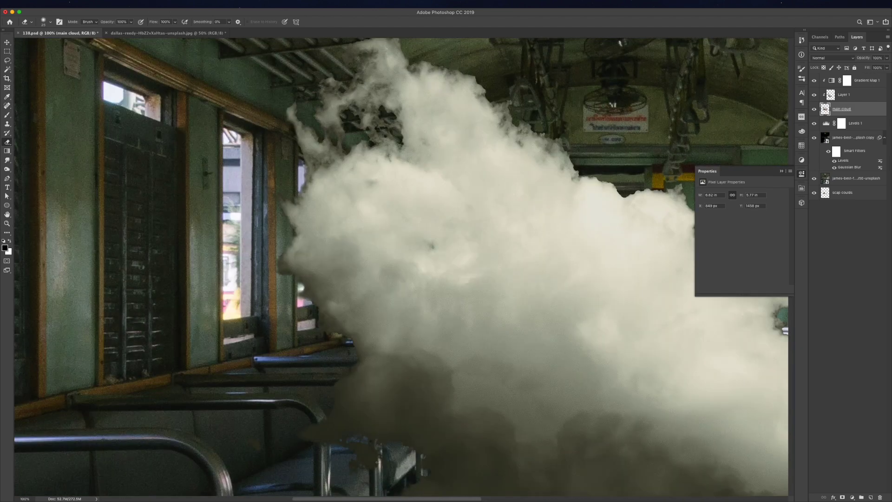
scroll(400, 264, "up", 2)
scroll(400, 264, "right", 1)
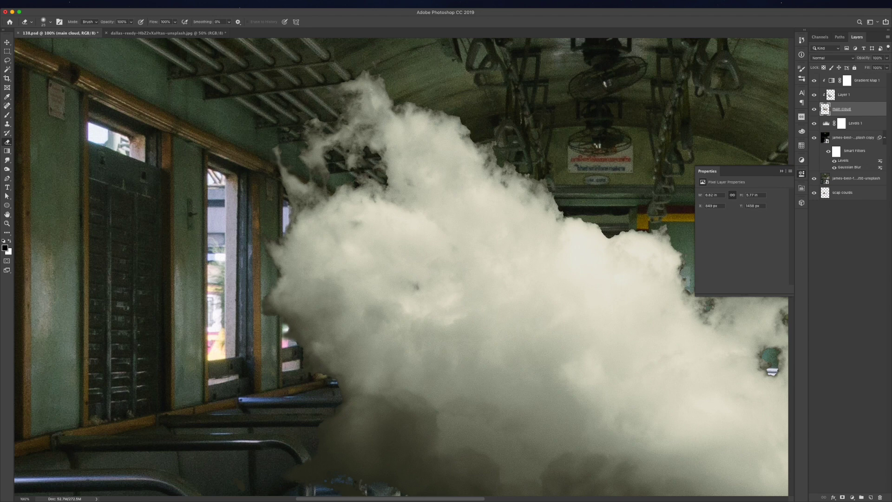
scroll(399, 265, "right", 4)
scroll(400, 265, "down", 2)
scroll(400, 265, "right", 3)
scroll(400, 265, "down", 1)
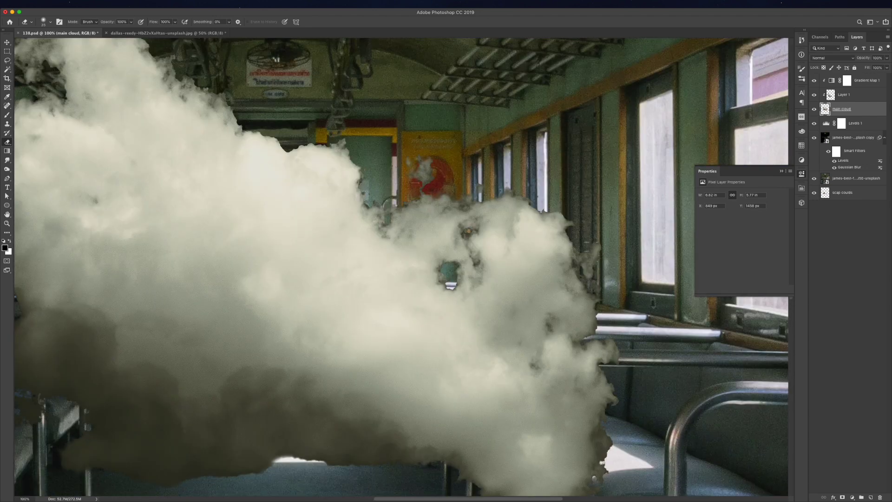
scroll(400, 265, "down", 3)
scroll(399, 265, "right", 1)
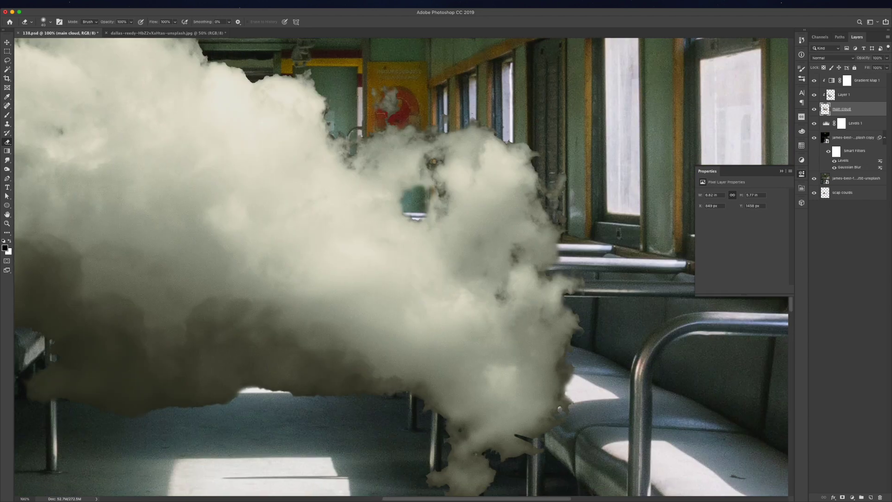
scroll(399, 264, "down", 2)
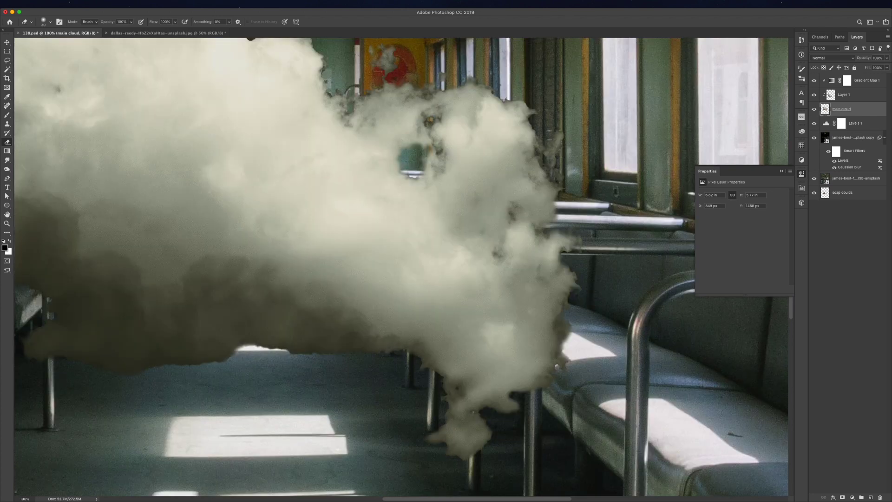
key("super+0")
- Paint white cloud-brush puffs on a new layer
key("b")
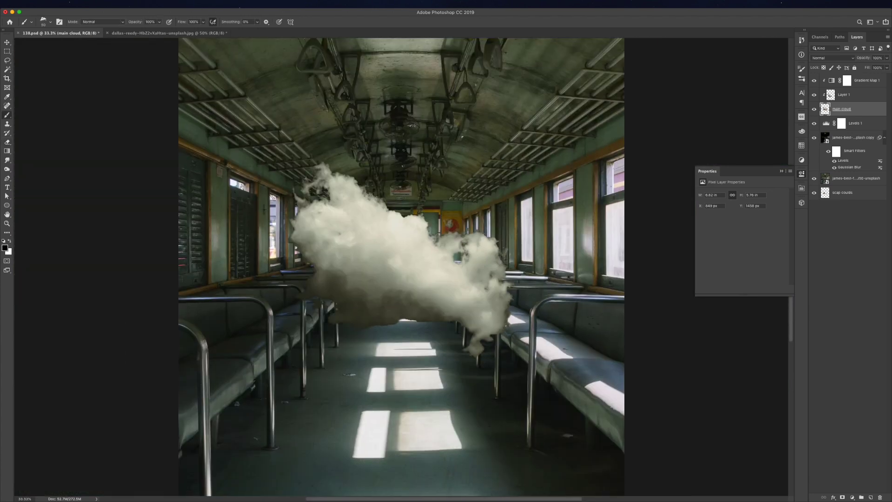
key("super+shift+alt+n")
right_click(455, 395)
key("Escape")
key("x")
mouse_move(449, 236)
left_mouse_down()
mouse_move(454, 274)
mouse_move(403, 207)
left_mouse_up()
- Paint grey shading into the cloud centre and erase the haze over the red sign
left_click(5, 247)
left_click(798, 177)
left_click_drag(435, 274, 409, 279)
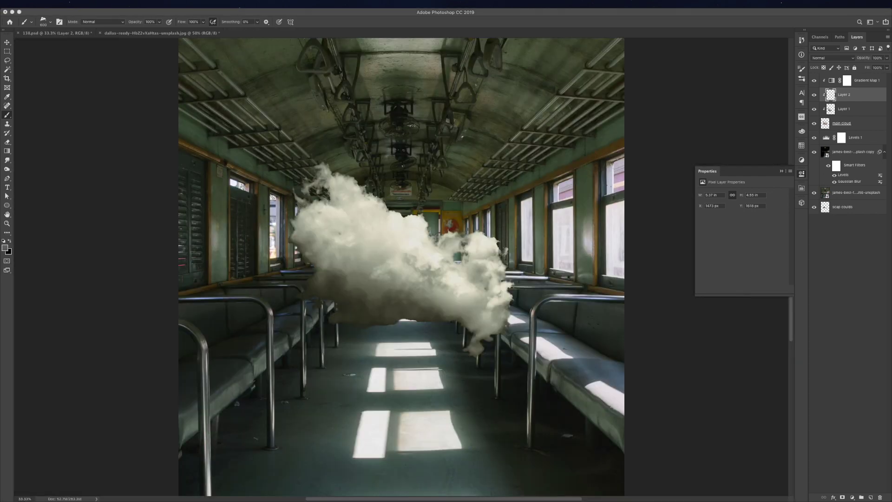
left_click(404, 199)
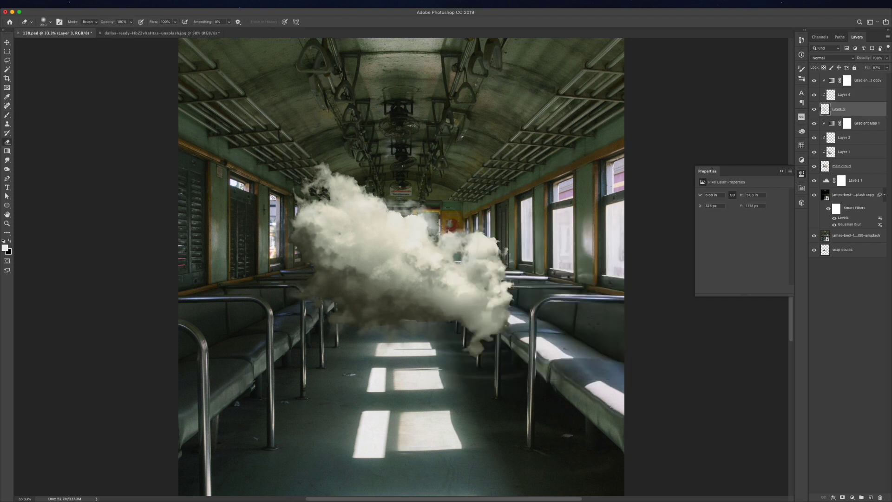
left_click_drag(448, 218, 400, 200)
- Enlarge the cloud brush to 800 and paint more texture across the cloud
key("v")
key("b")
right_click(391, 253)
key("Escape")
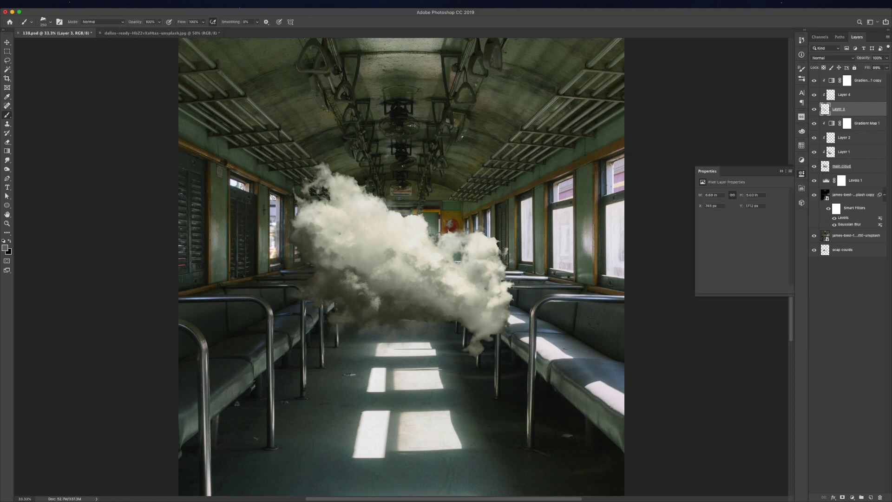
key("bracketright")
key("bracketright")
key("bracketright")
left_click_drag(471, 277, 383, 293)
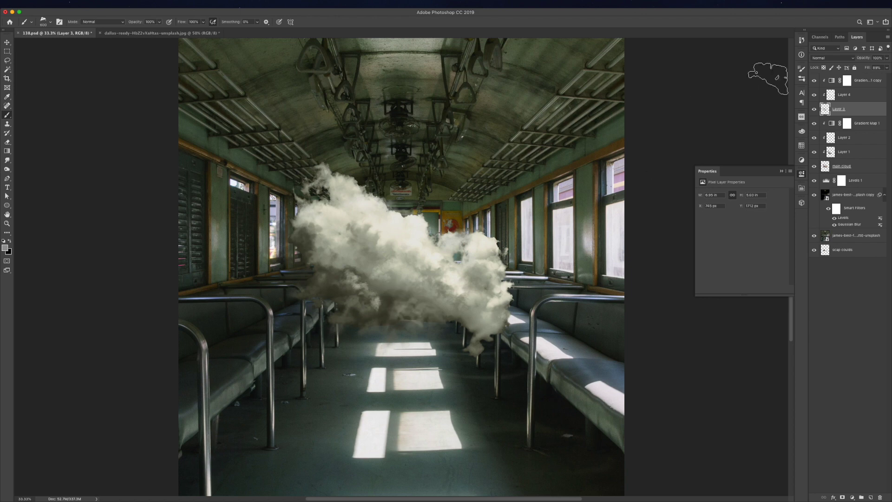
- Paint extra cloud into the centre on another new layer
key("ctrl+shift+alt+n")
left_click_drag(517, 288, 442, 247)
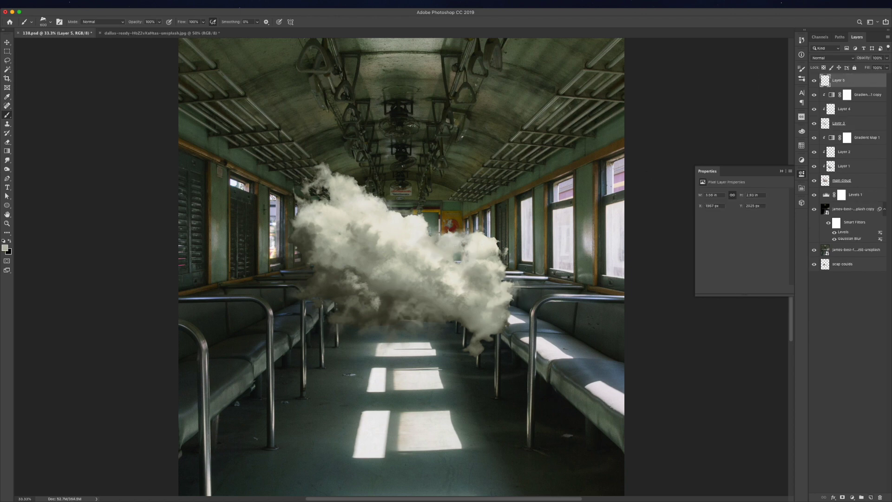
key("v")
key("ctrl+minus")
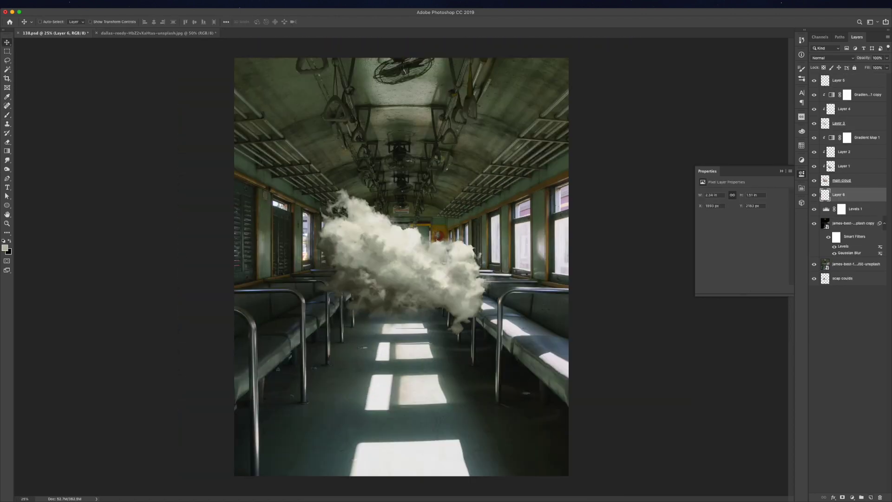
- Change a Gradient Map 1 stop colour to warm cream
left_click(860, 138)
left_click(752, 200)
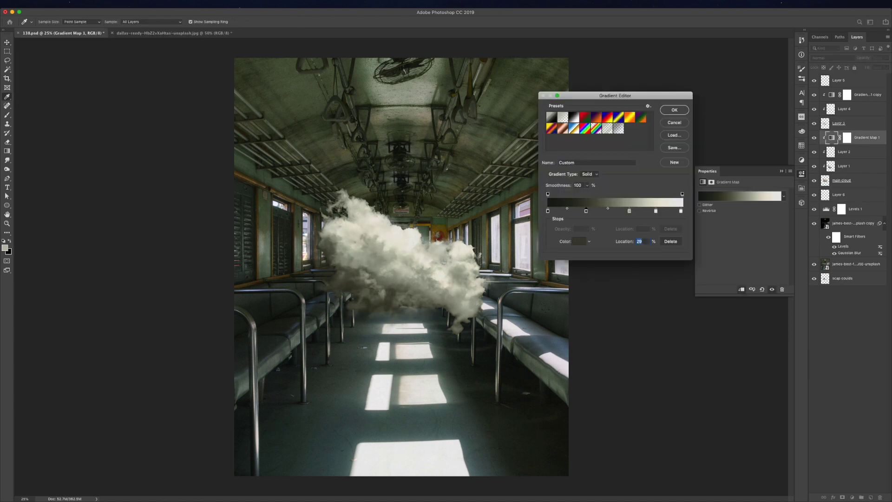
double_click(586, 211)
key("Return")
key("Return")
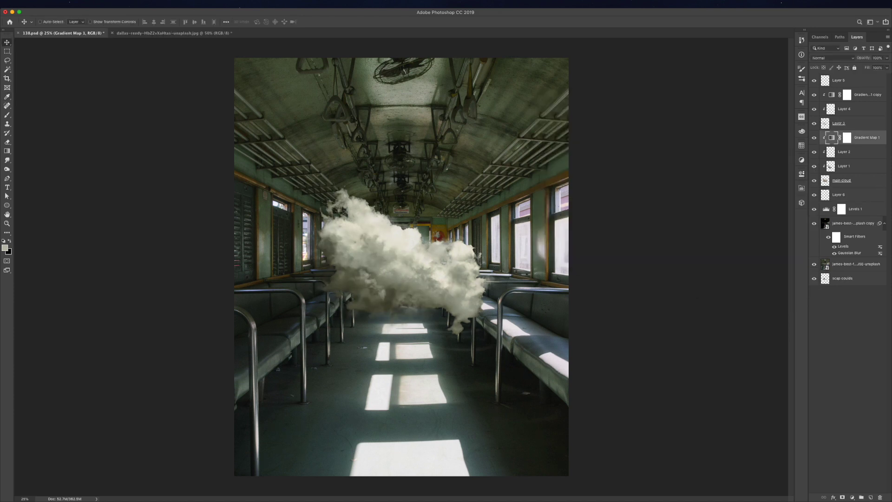
double_click(832, 138)
left_click(743, 200)
double_click(586, 211)
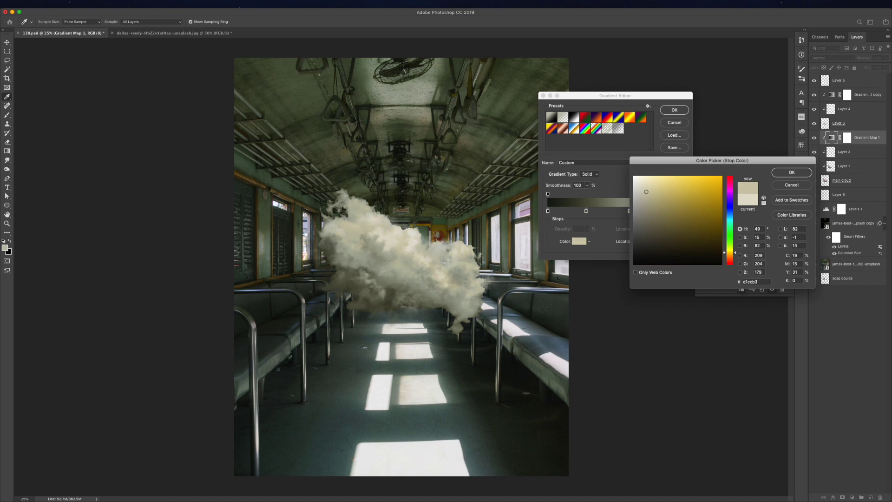
key("Return")
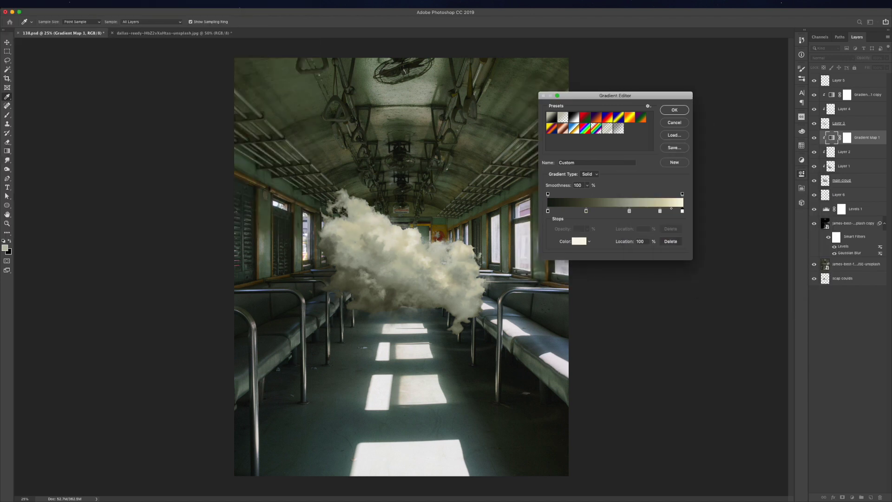
key("Return")
- Brighten the cloud with white brush strokes on a new layer
key("ctrl+shift+alt+n")
key("b")
mouse_move(484, 284)
left_mouse_down()
mouse_move(446, 271)
mouse_move(453, 297)
left_mouse_up()
- Warm the gradient map's cream stop further
double_click(832, 137)
left_click(743, 193)
double_click(586, 210)
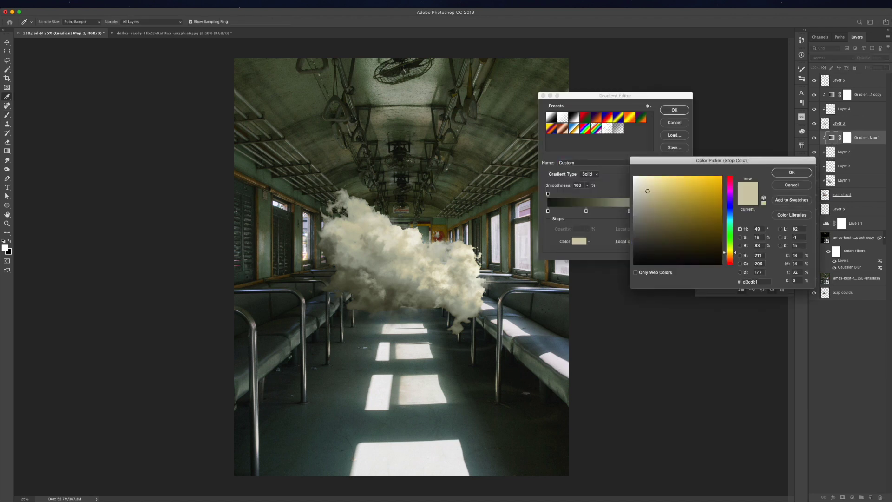
key("Return")
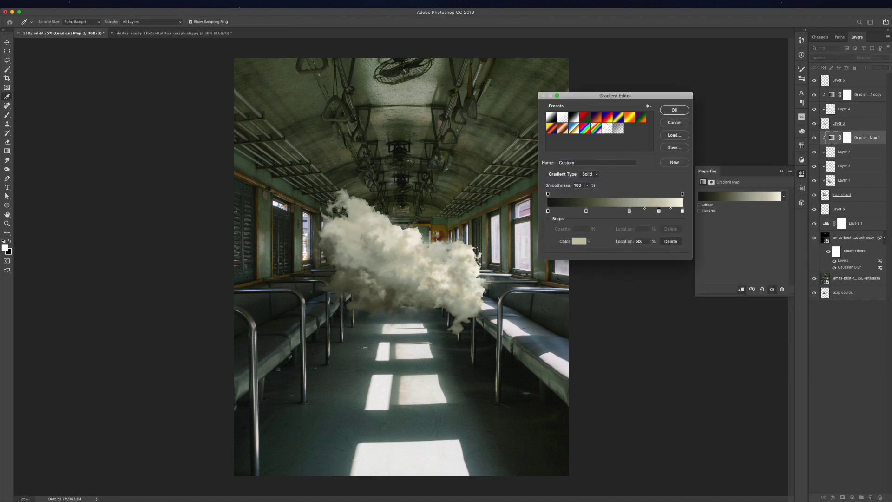
key("Return")
- Add another empty layer, swap colours, and give the main cloud a layer mask
key("b")
key("ctrl+plus")
key("ctrl+minus")
key("ctrl+shift+alt+n")
key("ctrl+bracketleft")
key("x")
key("alt+bracketleft")
key("alt+bracketleft")
key("alt+bracketleft")
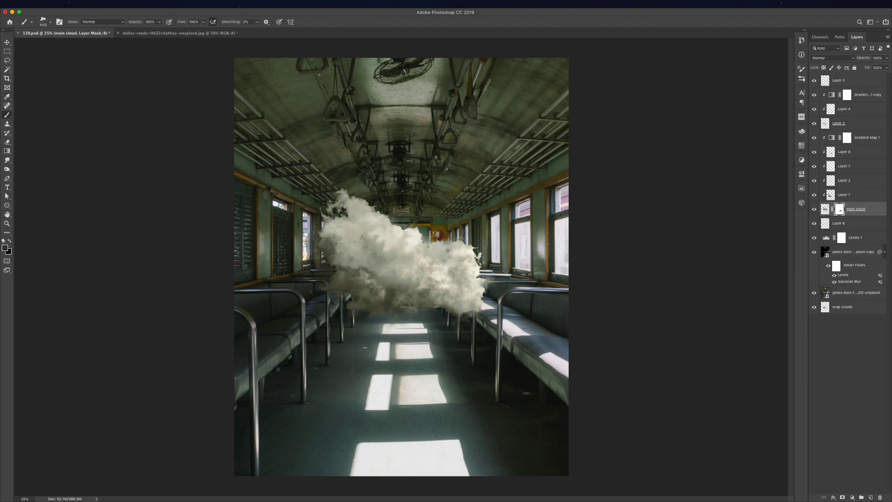
- Mask the exposure change off the window and seats, then select Layer 5
key("v")
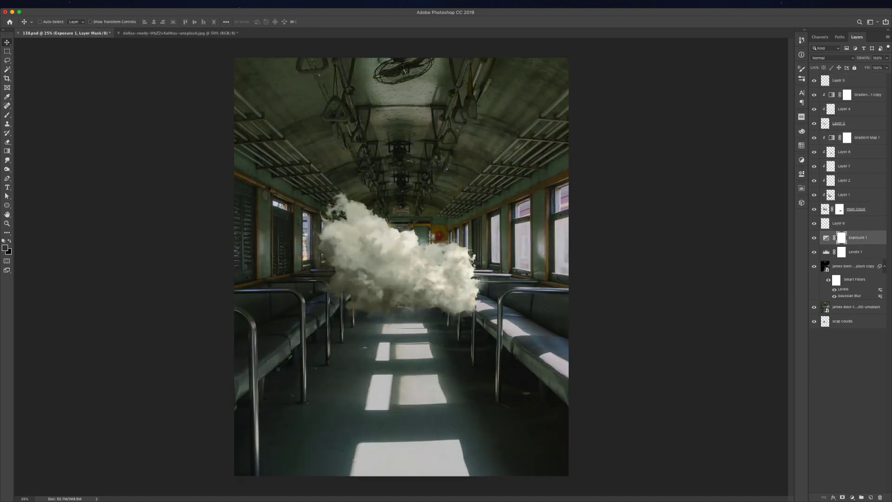
key("b")
mouse_move(526, 241)
left_mouse_down()
mouse_move(571, 232)
mouse_move(497, 312)
left_mouse_up()
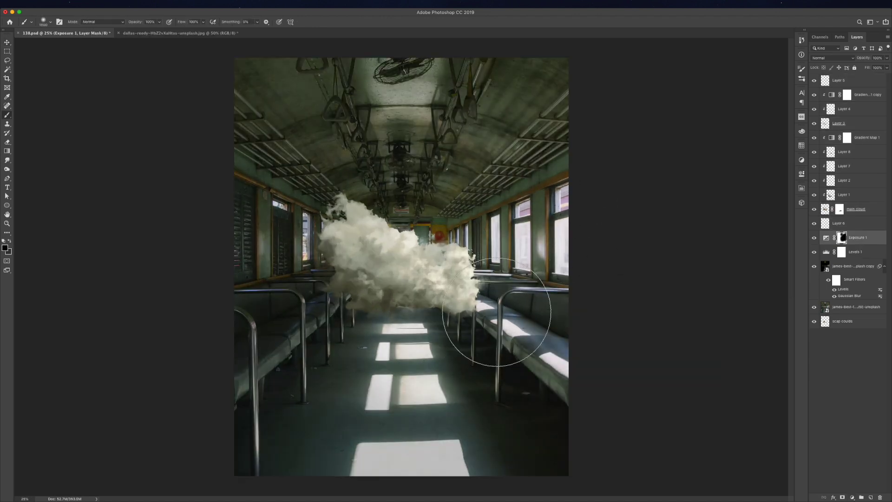
key("v")
key("alt+period")
- Stamp cloud puffs on a new layer above Layer 5 at 80% then 100% flow
key("b")
key("ctrl+shift+alt+n")
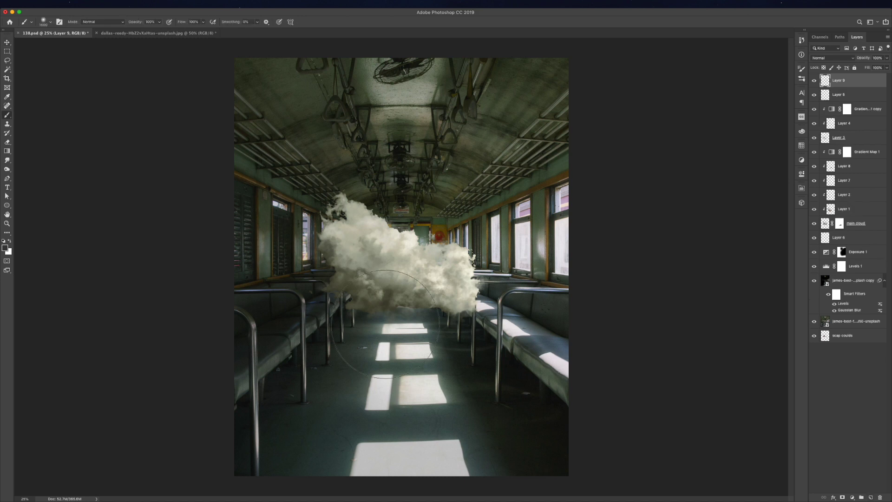
right_click(386, 321)
key("Escape")
right_click(431, 190)
key("Return")
left_click(437, 265)
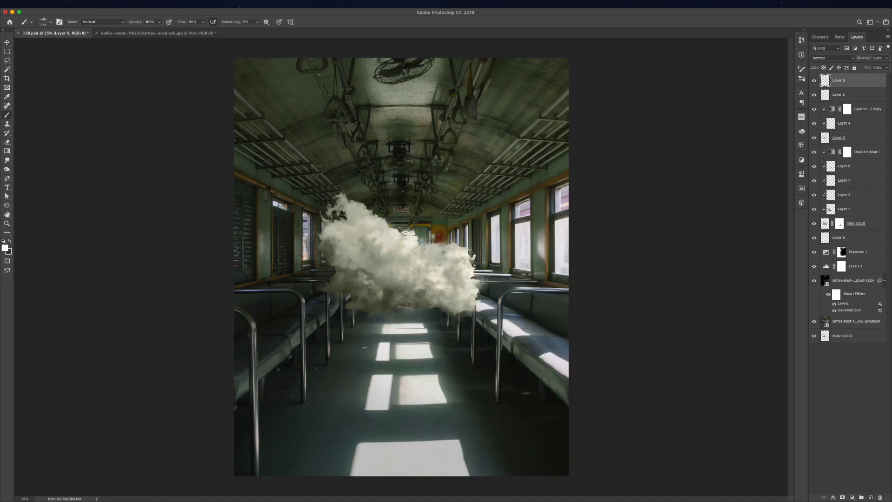
key("ctrl+plus")
key("ctrl+plus")
right_click(453, 244)
key("Return")
left_click(425, 200)
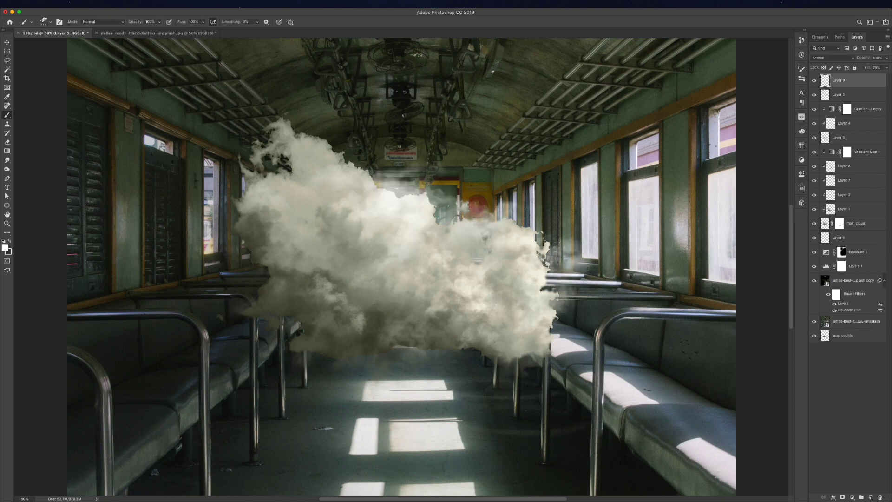
- Hide the Layer 9 stamp, set black on the main cloud's mask, and select the carriage photo
left_click(814, 80)
left_click(840, 223)
key("x")
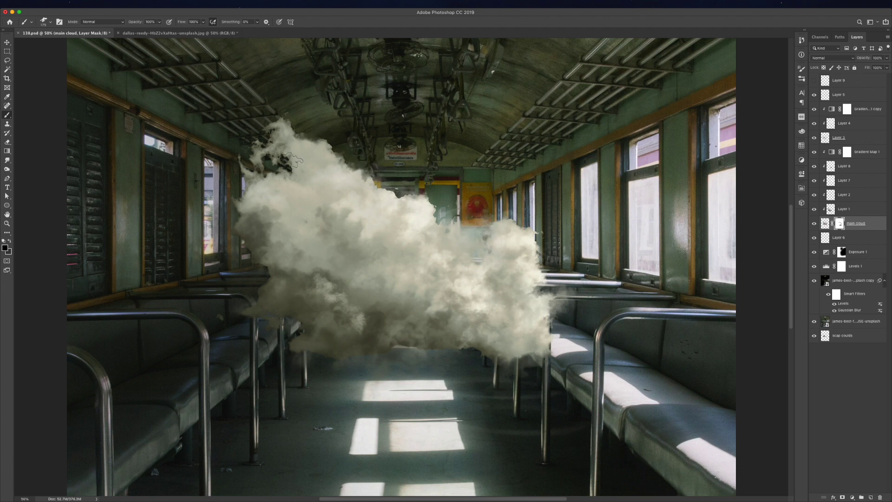
key("super+minus")
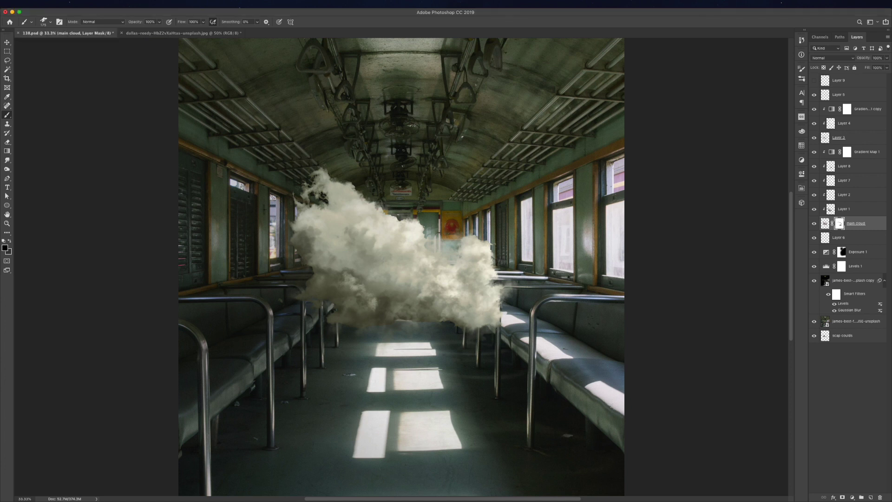
key("v")
left_click(855, 322)
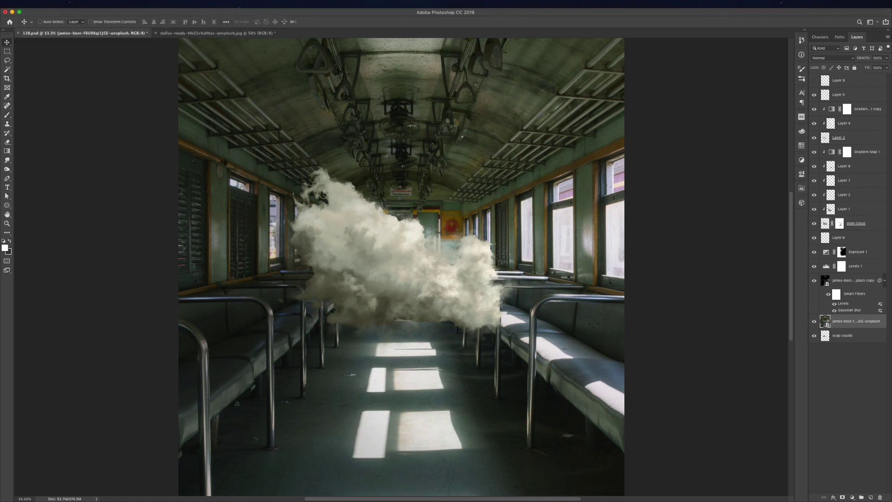
- Lasso a patch of dark floor, copy it to a new layer and adjust its tones
key("super+minus")
key("l")
left_click_drag(270, 406, 358, 416)
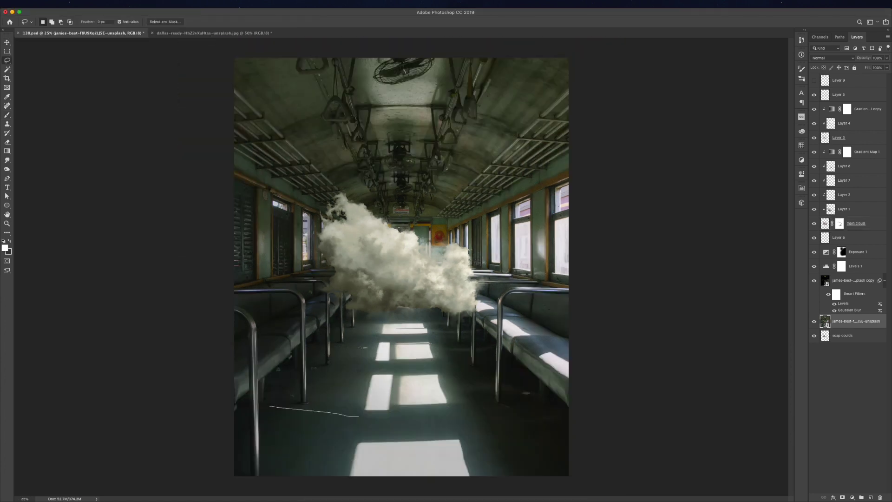
key("super+j")
key("super+u")
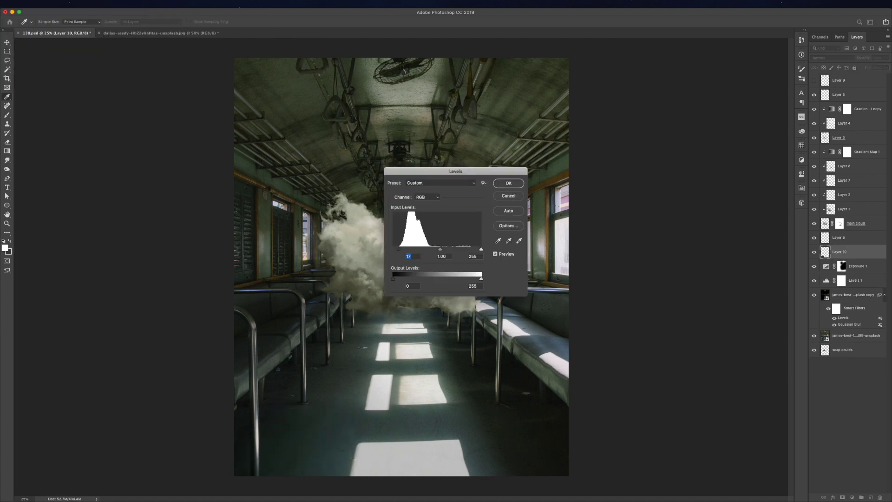
key("Return")
- Squash the shadow flat onto the floor below the cloud and stretch the floor patch over it
key("super+t")
left_click_drag(394, 260, 394, 367)
key("Return")
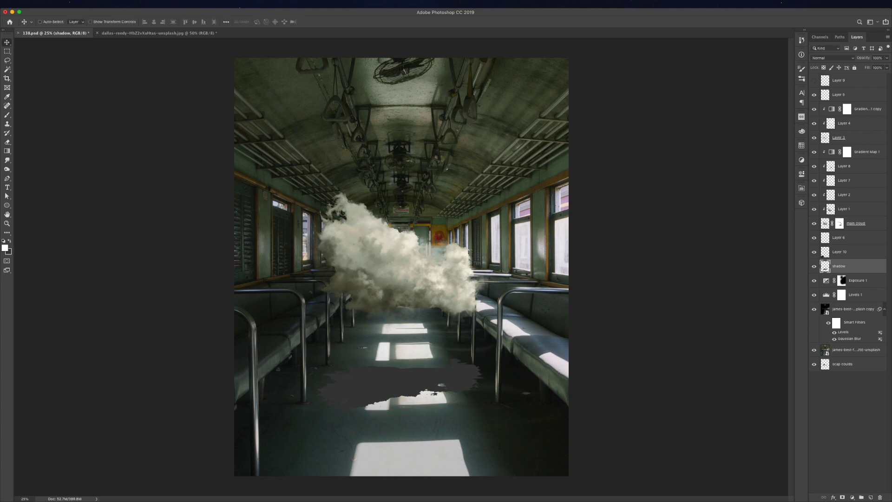
left_click(839, 252)
key("super+t")
left_click_drag(415, 328, 446, 365)
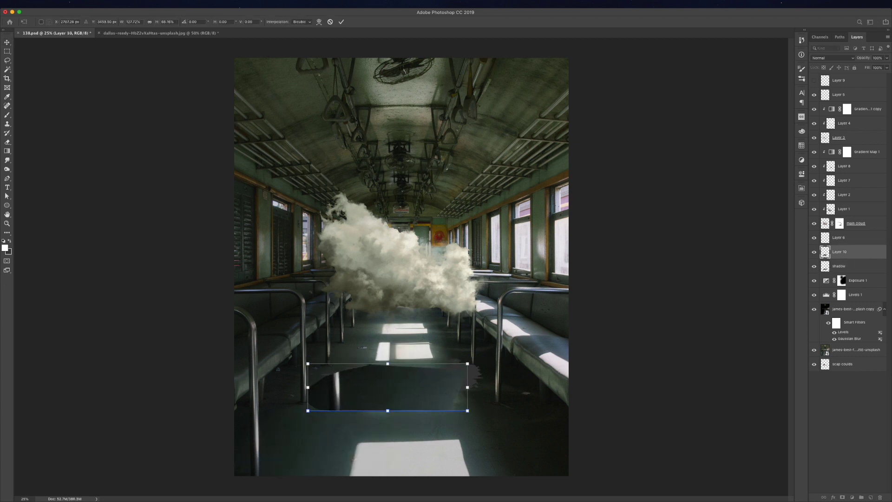
key("Return")
- Clip the floor patch to the shadow, lighten it with Levels, and blur the shadow twice
key("super+alt+g")
key("super+l")
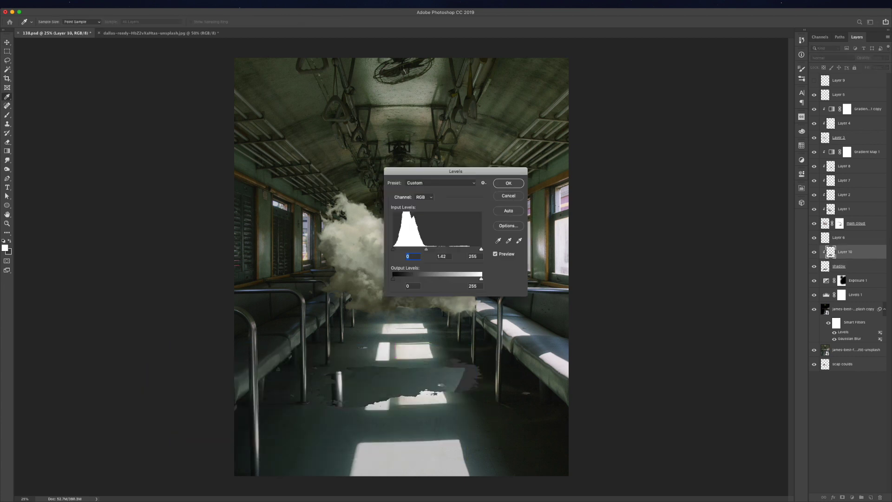
key("Return")
key("alt+bracketleft")
key("super+alt+f")
key("Return")
key("super+alt+f")
key("Return")
- Paint out part of the shadow in its mask with a smaller brush and revisit the floor patch Levels
key("v")
left_click_drag(483, 383, 358, 374)
key("[")
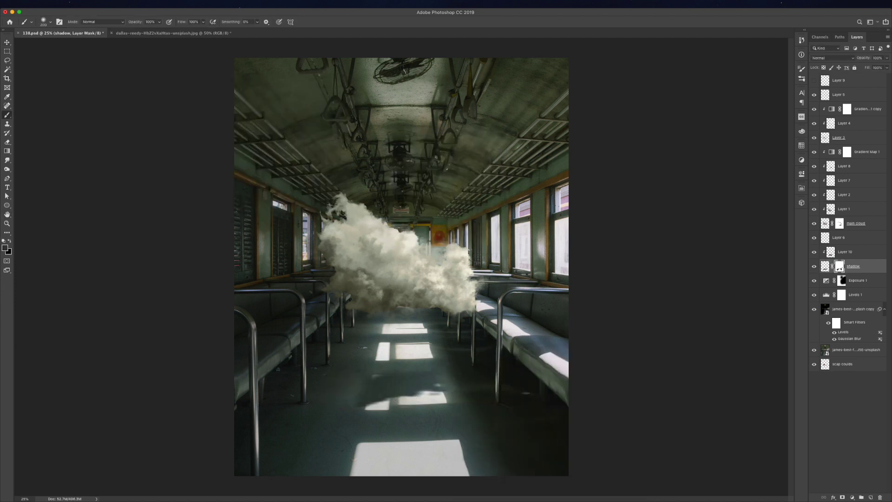
key("x")
key("alt+bracketright")
key("ctrl+l")
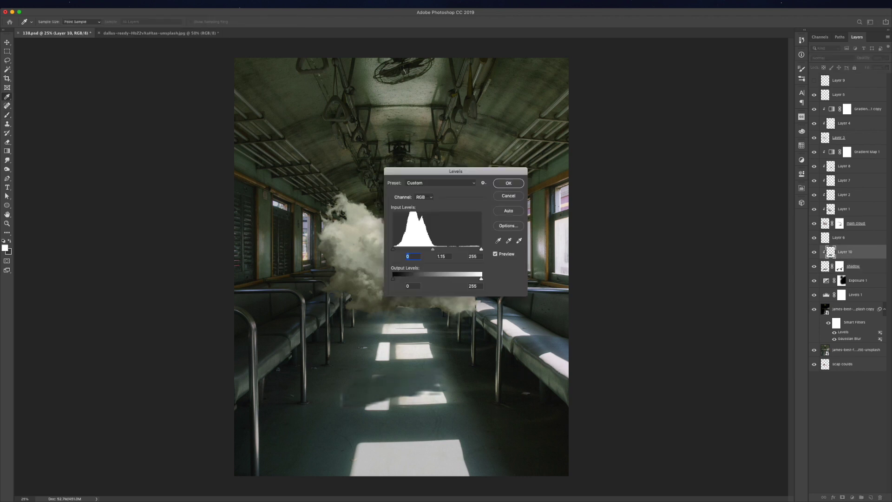
key("Escape")
key("alt+bracketleft")
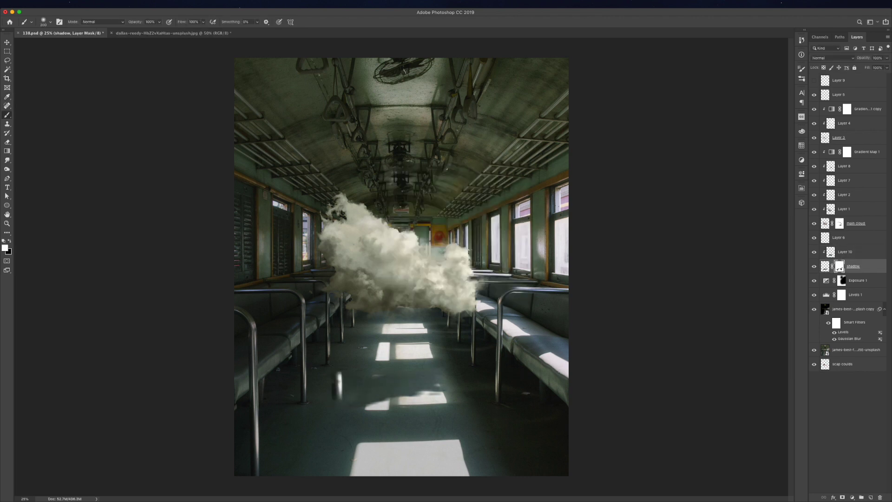
- Revisit the floor patch's Levels and transform settings
key("x")
key("alt+bracketright")
key("ctrl+l")
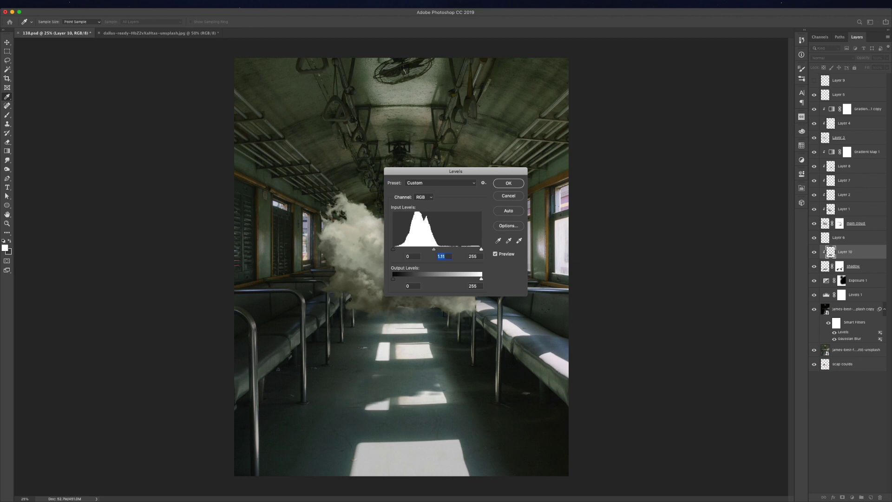
key("Escape")
key("ctrl+t")
key("Escape")
key("ctrl+l")
key("Escape")
- Duplicate the shadow as a Multiply 'shadow copy' offset slightly to the right
key("alt+bracketleft")
key("b")
key("x")
key("v")
left_click_drag(467, 360, 462, 367)
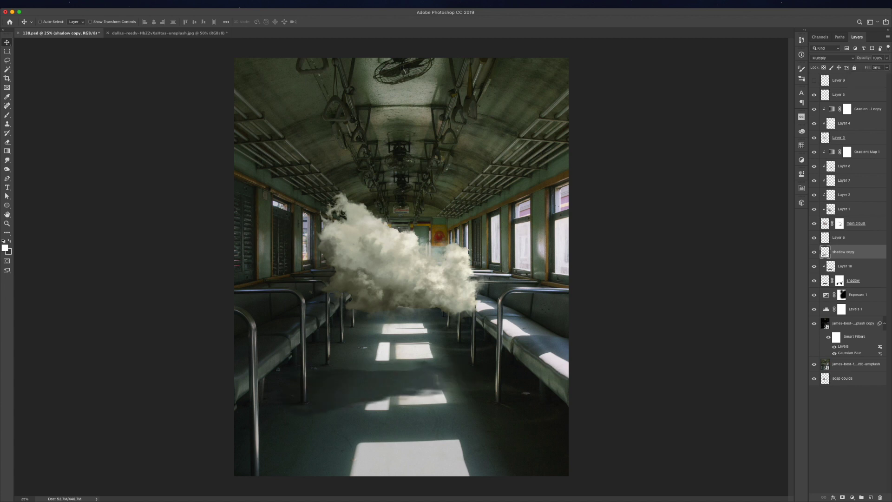
- Blur the shadow copy, set it to Color Burn at 45% opacity, and select the carriage photo
key("ctrl+alt+f")
key("Return")
key("shift+plus")
key("3")
left_click_drag(864, 67, 872, 66)
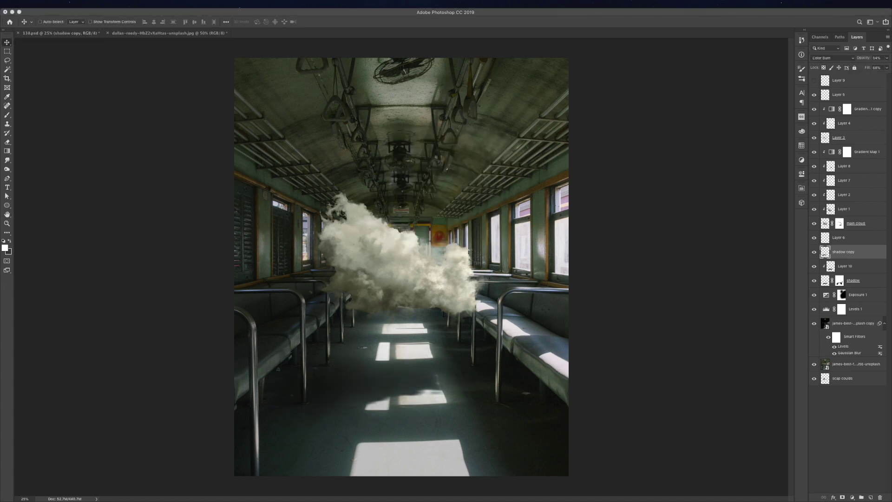
key("m")
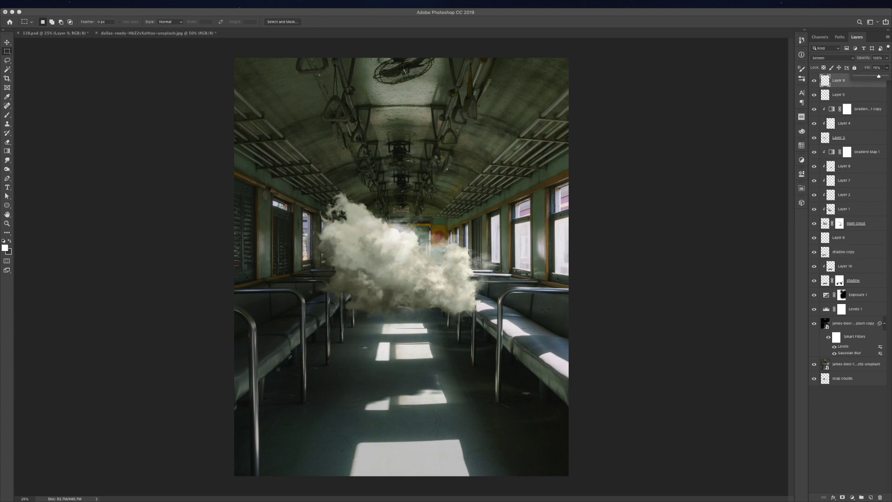
key("v")
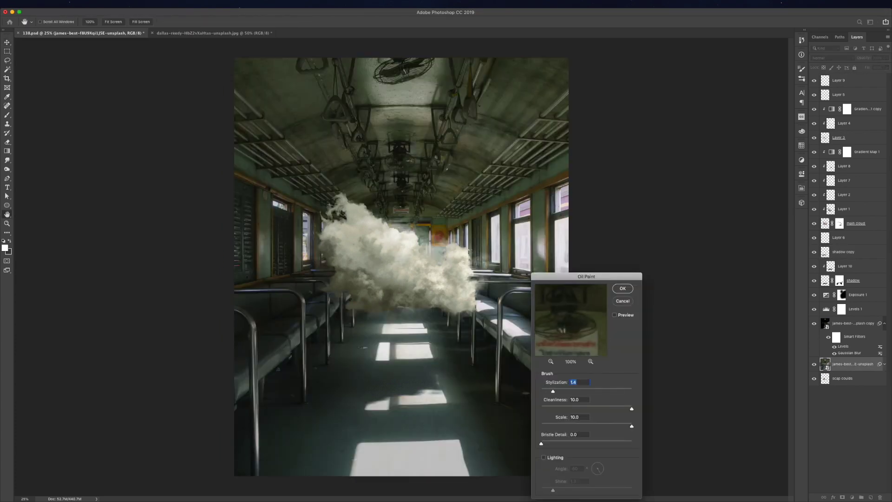
- Apply Oil Paint with stylization 1.4 to the carriage photo
key("Return")
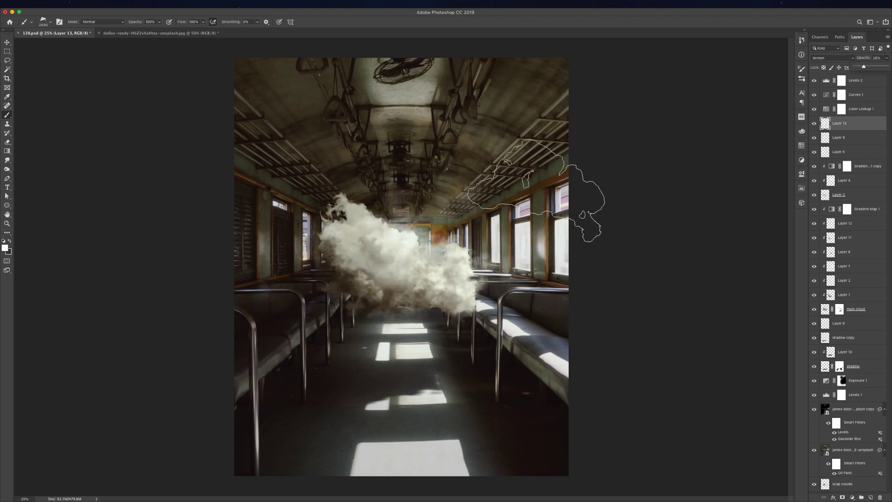
- Paint a large soft black spot into the Exposure 2 mask with a soft round brush
key("ctrl+minus")
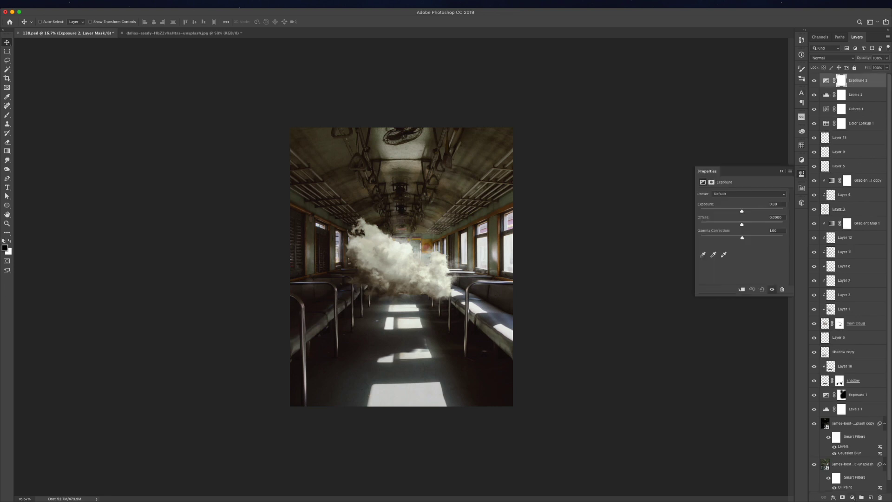
key("b")
right_click(435, 255)
left_click(441, 267)
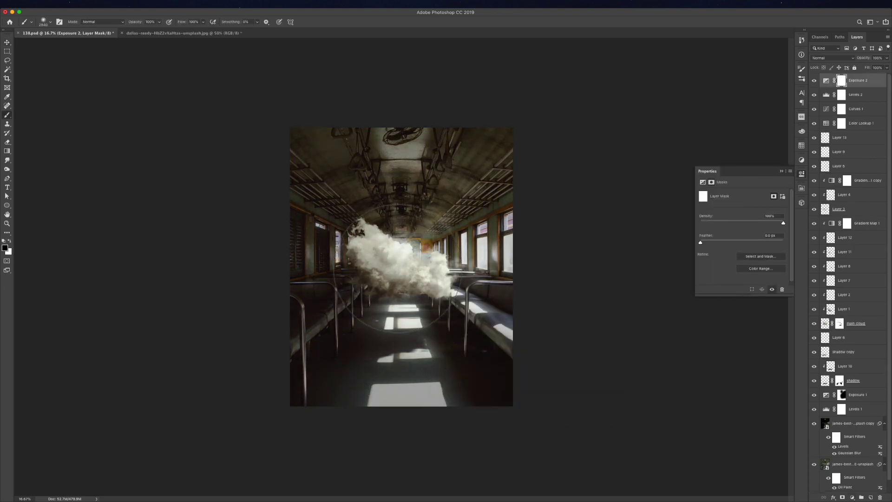
left_click(782, 171)
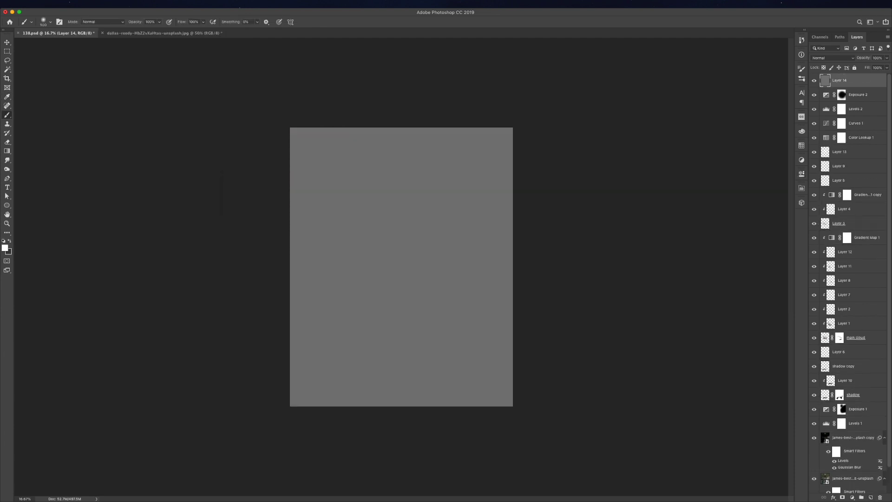
- Hide the Exposure 1 layer so the floor brightens
key("super+plus")
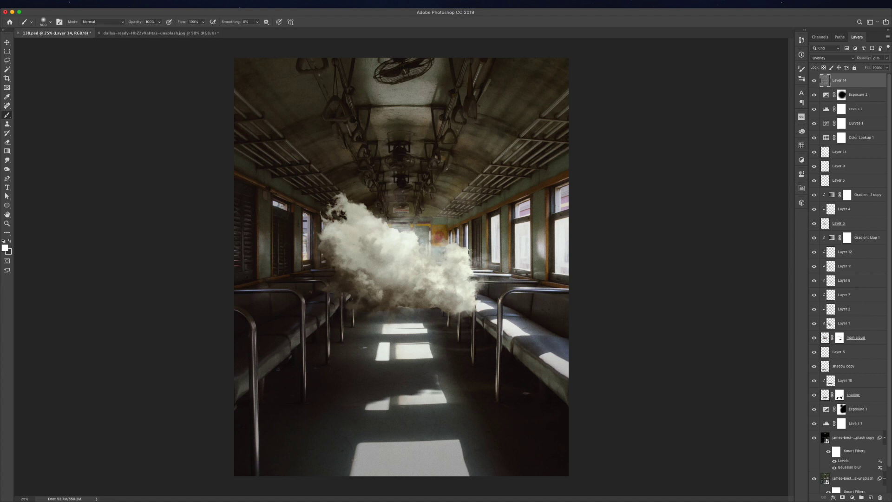
scroll(846, 325, "down", 2)
left_click(814, 382)
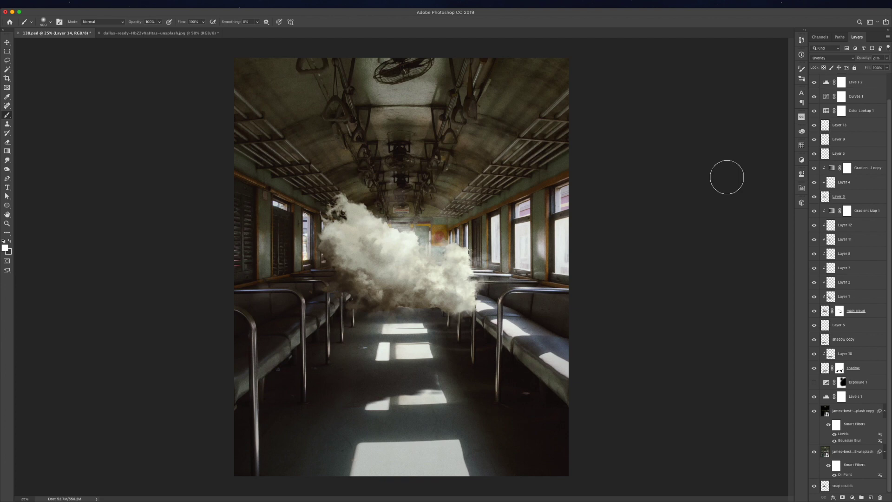
- Select the shadow layer's mask and pick a cloud-shaped brush painting black
left_click(840, 368)
key("x")
right_click(372, 343)
left_click(493, 412)
key("Return")
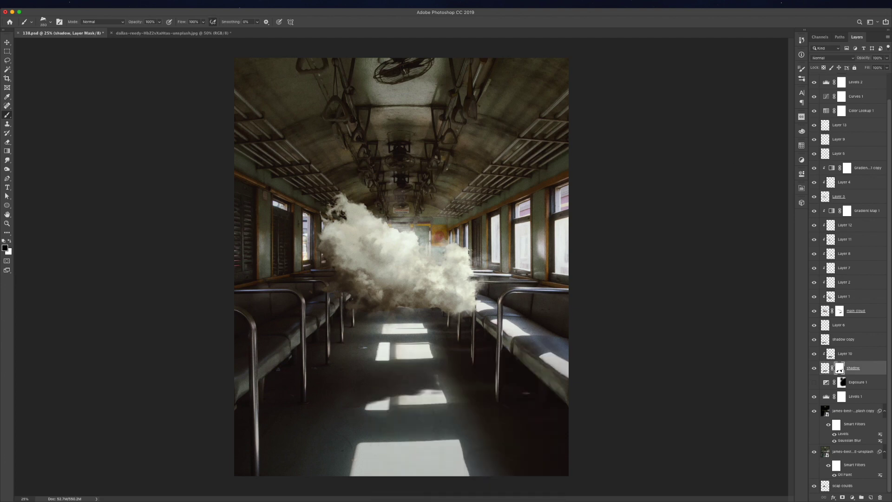